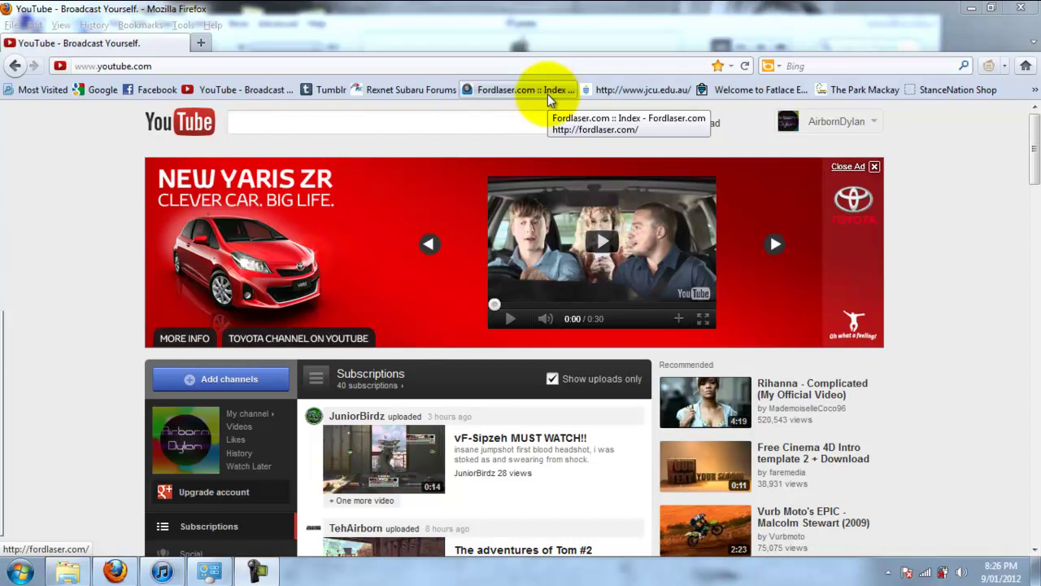
# Enter 192 in Firefox's address bar to bring up the Netgear router setup suggestion at 192.168.0.1
pyautogui.click(486, 65)
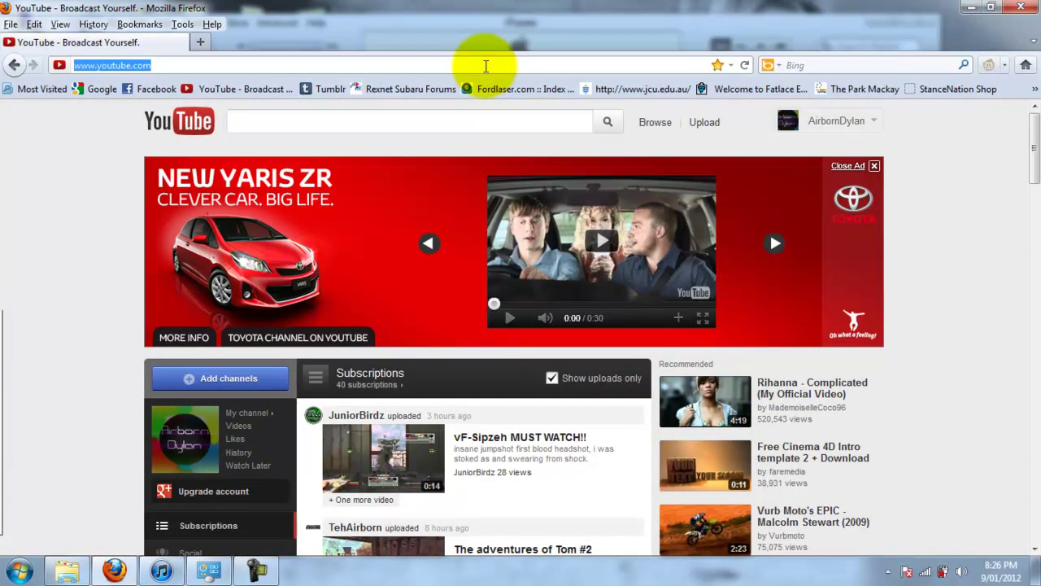
pyautogui.write('192')
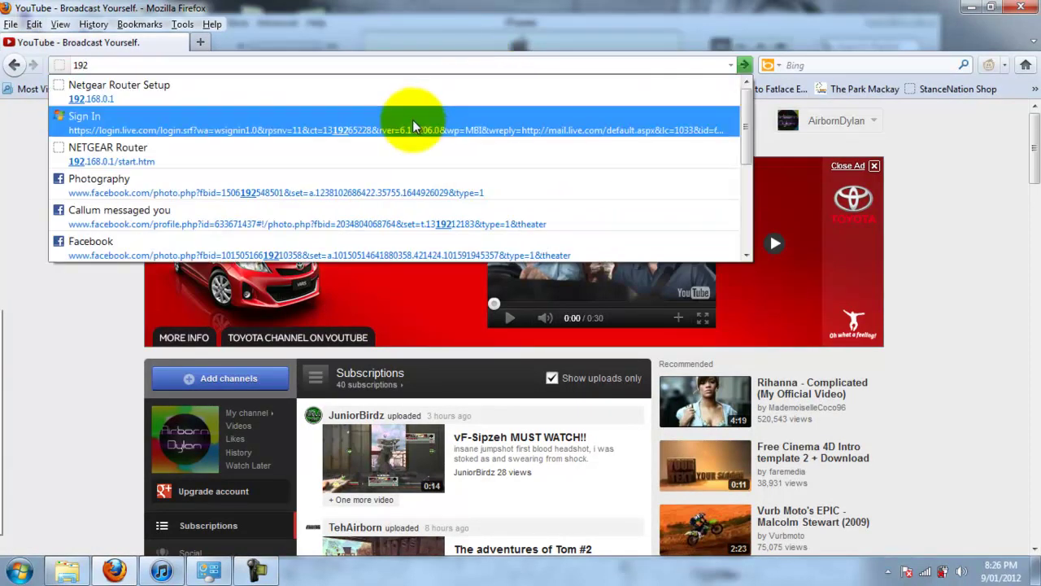
# Open 192.168.0.1 and log in with the admin username and the router password
pyautogui.click(384, 84)
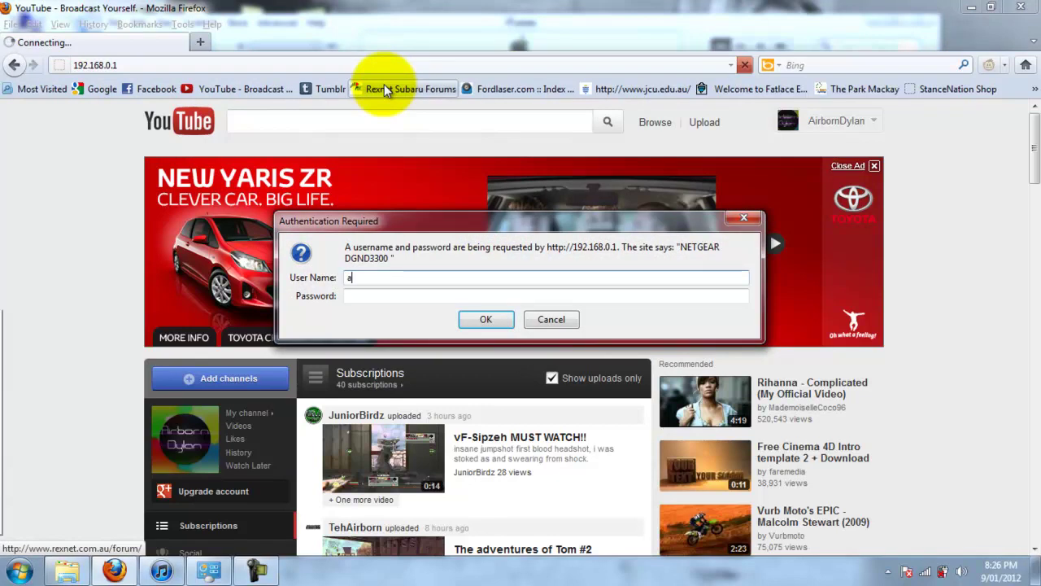
pyautogui.write('admin')
pyautogui.press('Tab')
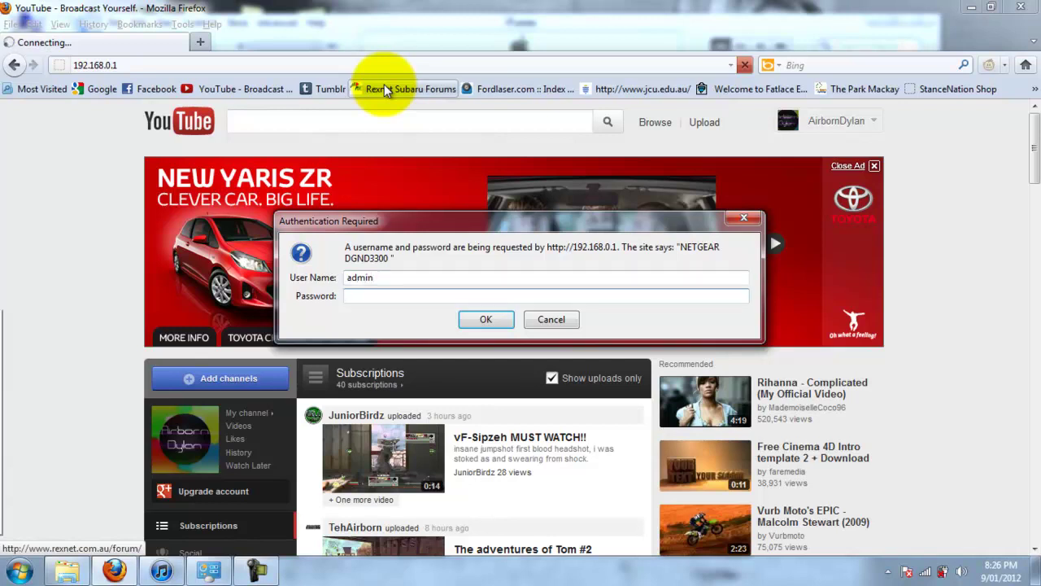
pyautogui.write('password')
pyautogui.press('Return')
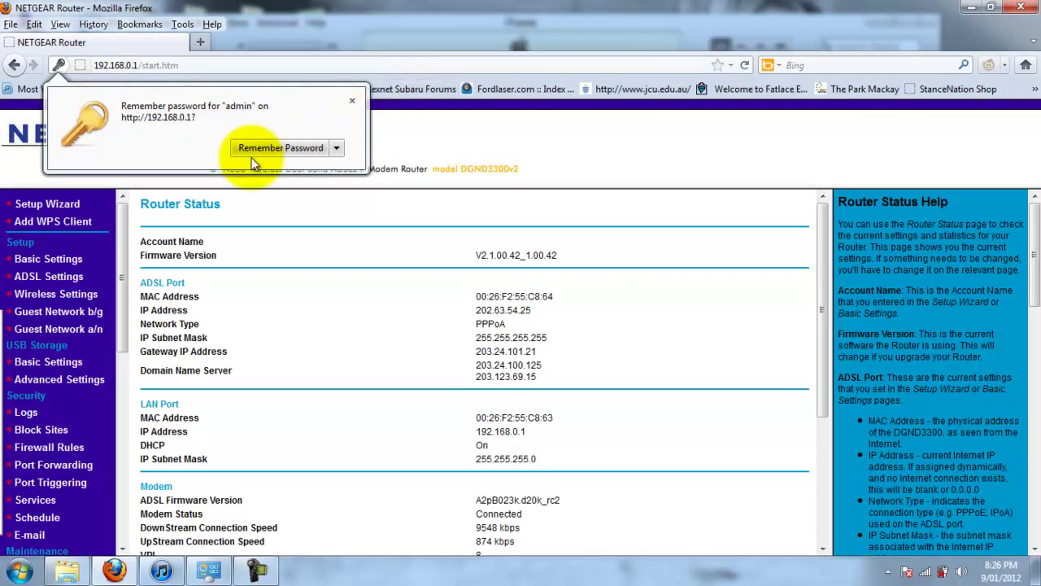
# Dismiss the save-password offer, open the Services list, and highlight the Name1(TCP) service
pyautogui.click(358, 104)
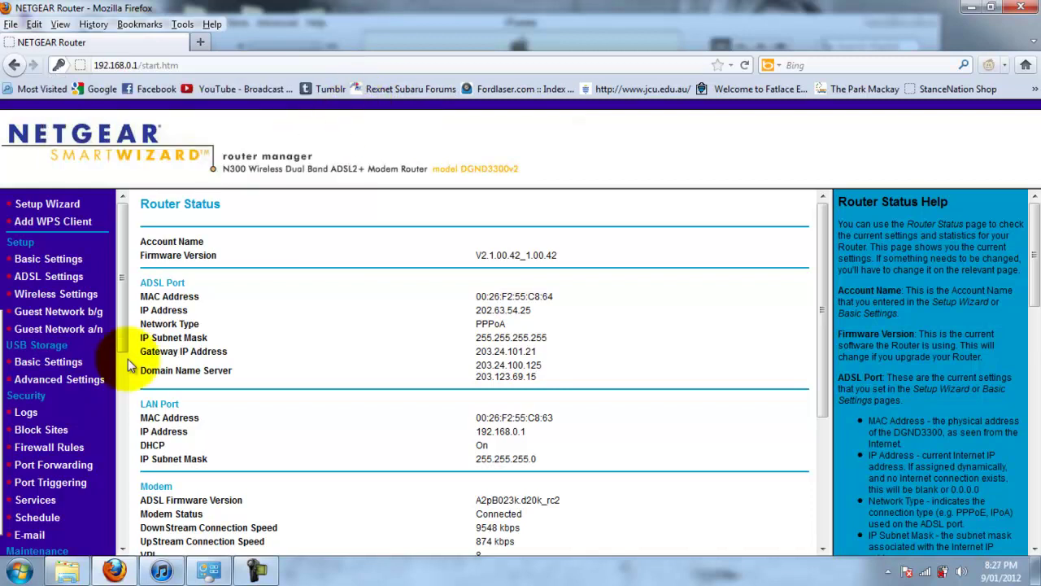
pyautogui.moveTo(127, 343); pyautogui.dragTo(122, 428)
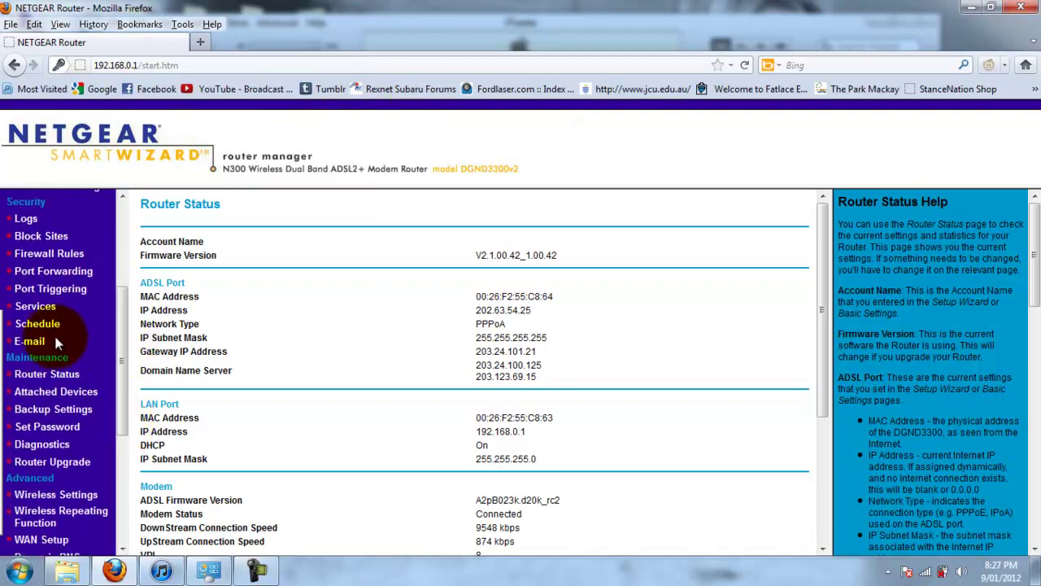
pyautogui.click(33, 313)
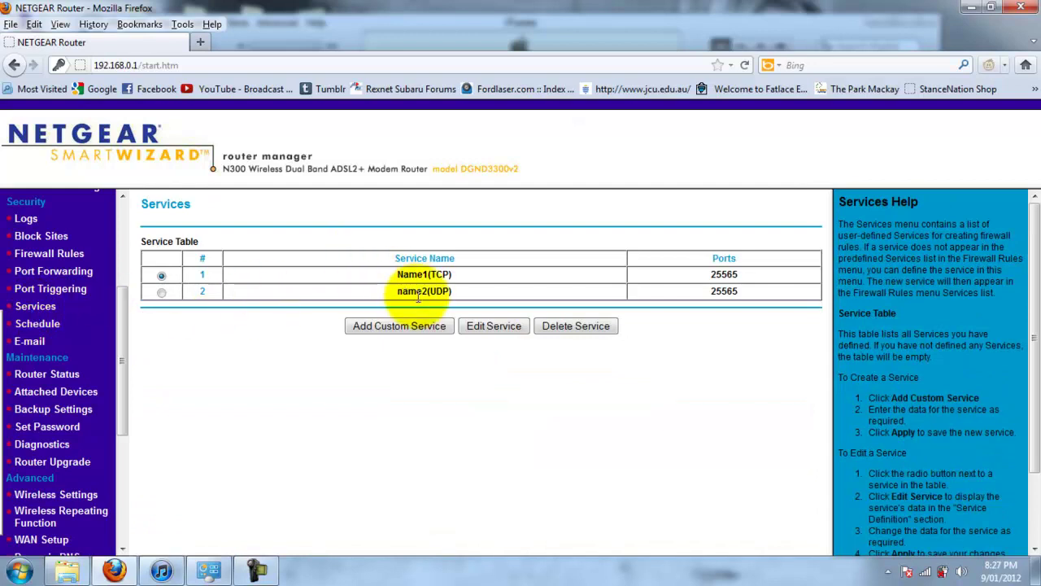
pyautogui.moveTo(407, 297); pyautogui.dragTo(450, 276)
pyautogui.click(400, 273)
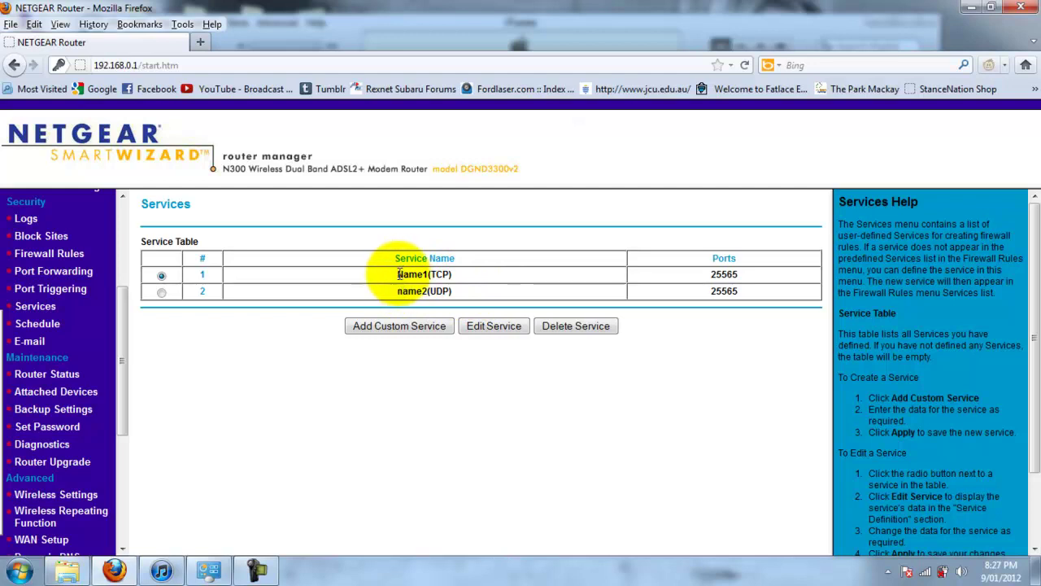
pyautogui.moveTo(400, 274); pyautogui.dragTo(453, 280)
pyautogui.click(445, 276)
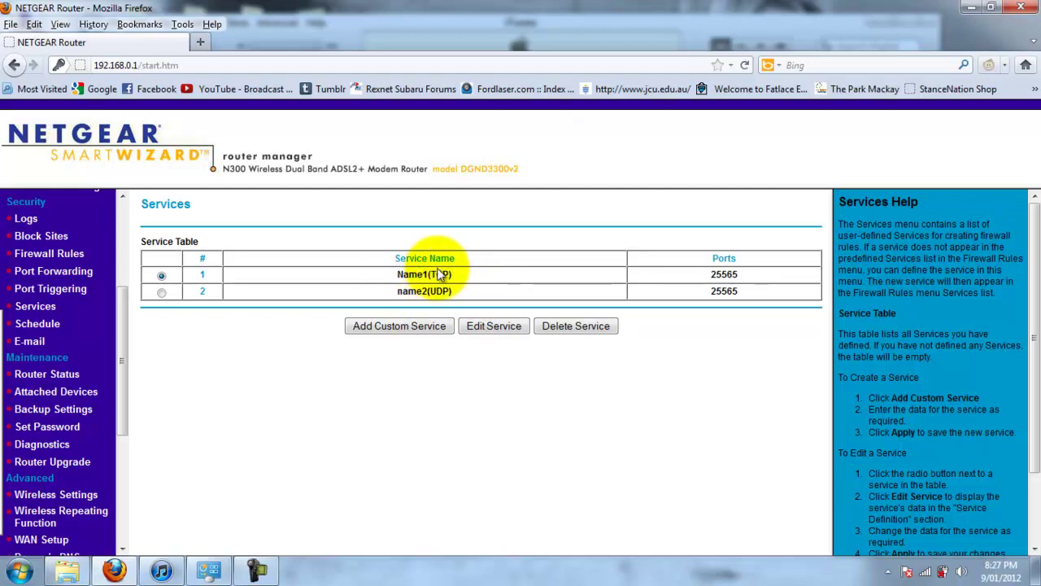
# Preview the Add Custom Service Type options, cancel, and highlight Name1(TCP)'s port 25565
pyautogui.click(434, 329)
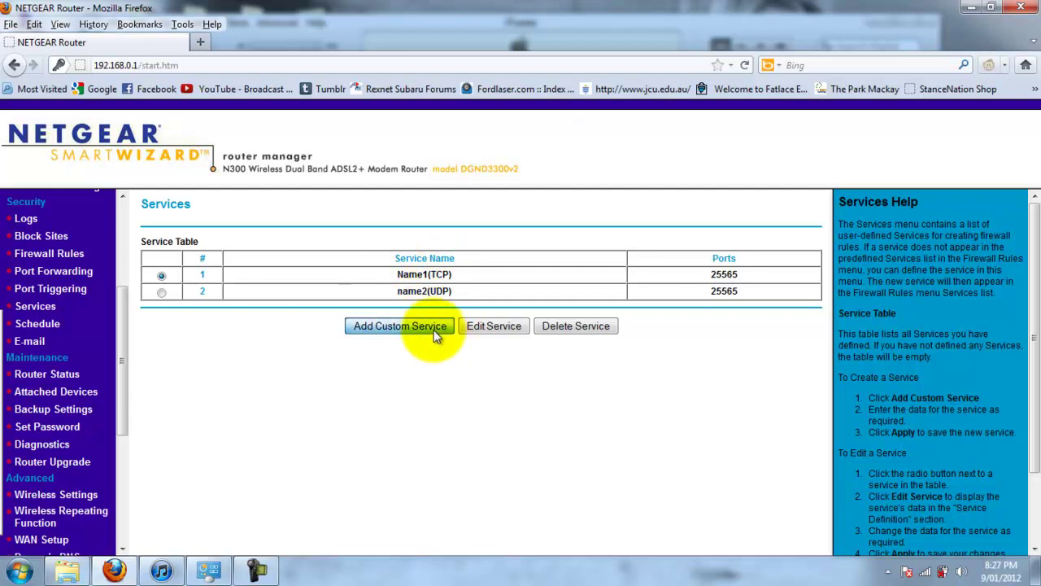
pyautogui.click(500, 277)
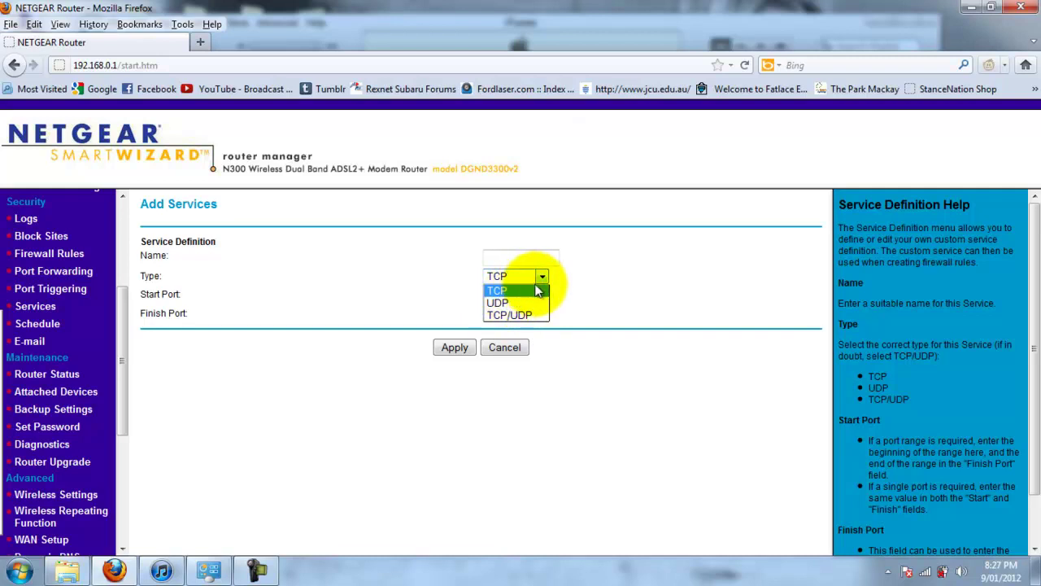
pyautogui.click(521, 273)
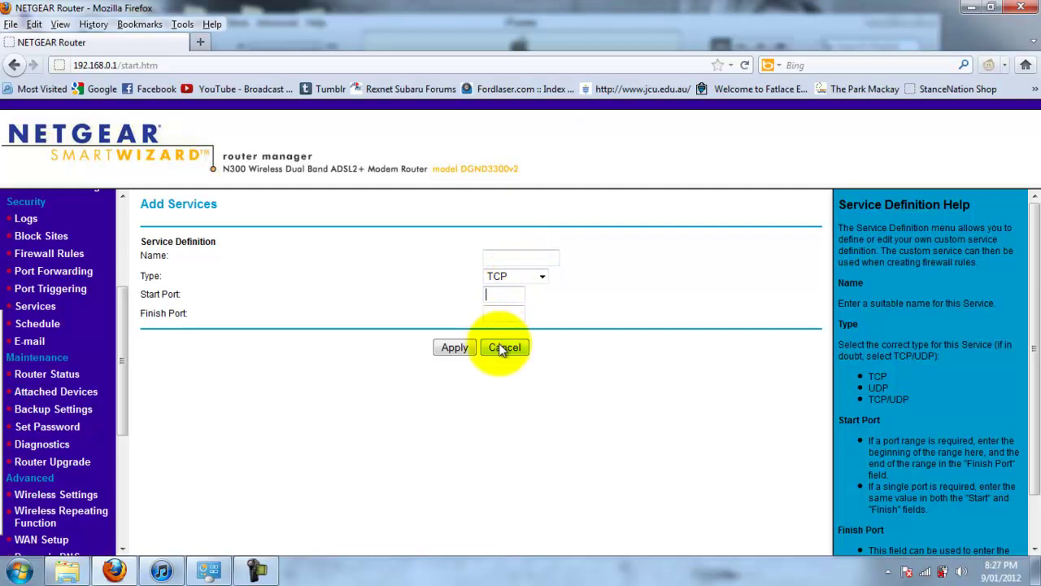
pyautogui.click(505, 347)
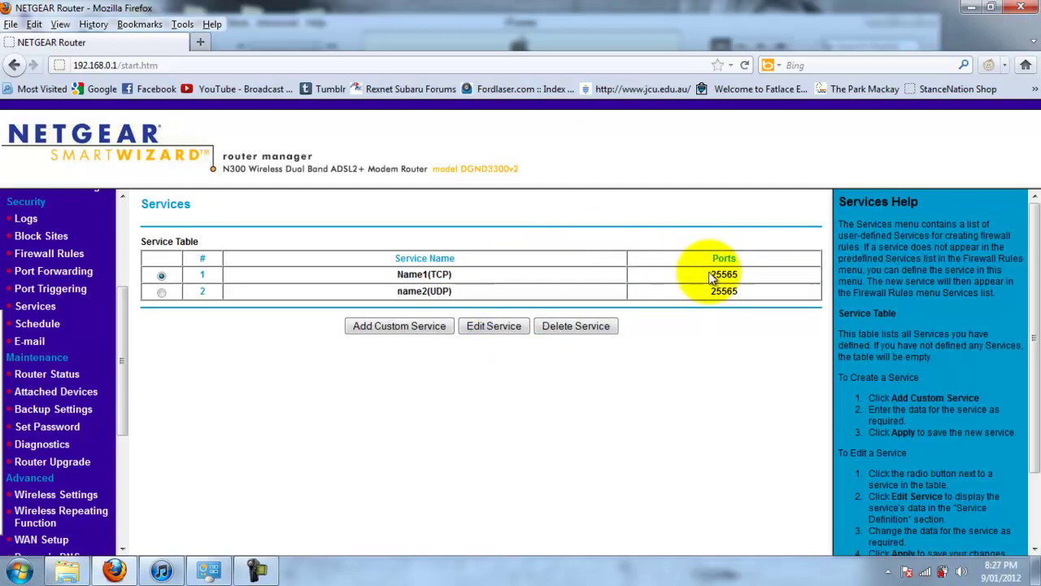
pyautogui.moveTo(710, 274); pyautogui.dragTo(742, 278)
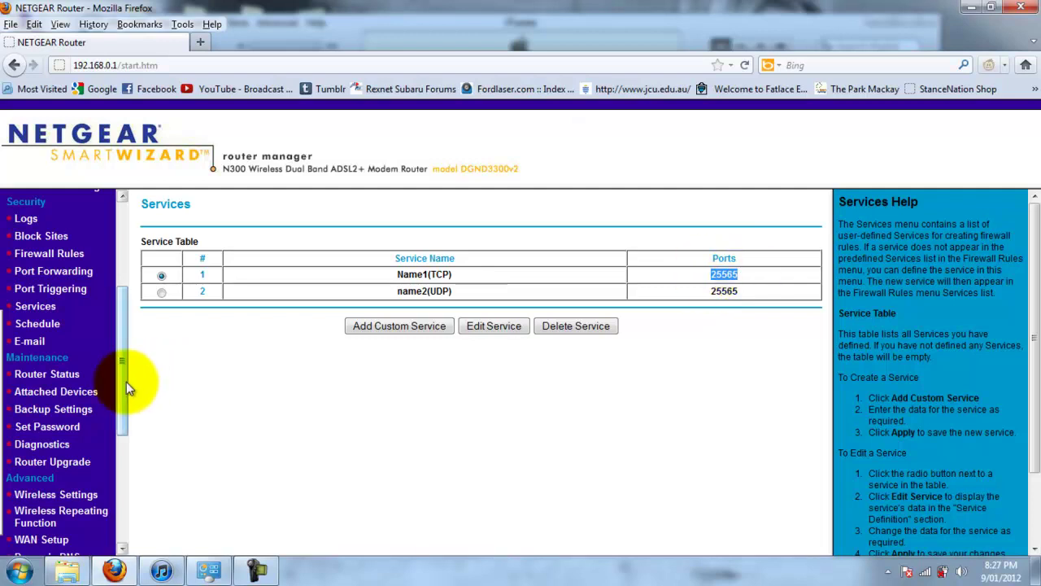
pyautogui.scroll(-1, 120, 410)
pyautogui.moveTo(117, 400); pyautogui.dragTo(118, 372)
# On Port Forwarding, preview a new Custom Rule's service type options, cancel, and highlight Name1's TCP/UDP type
pyautogui.click(78, 313)
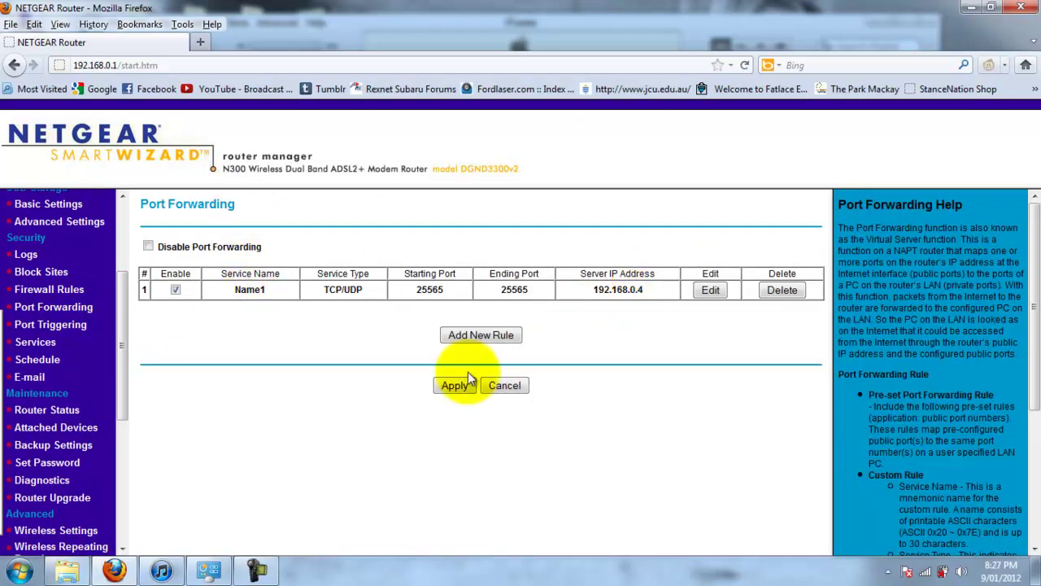
pyautogui.click(488, 336)
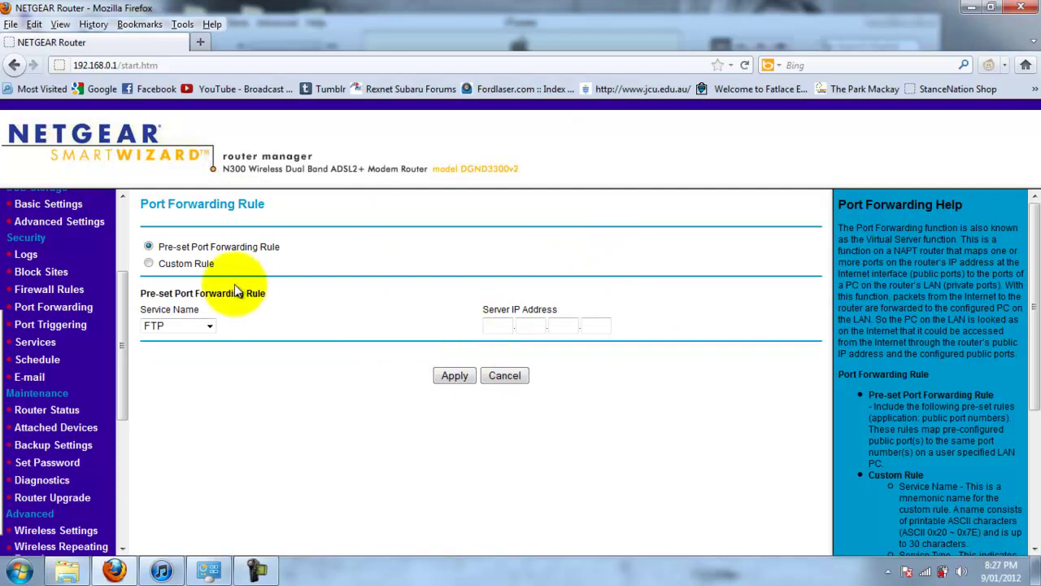
pyautogui.click(210, 326)
pyautogui.click(209, 325)
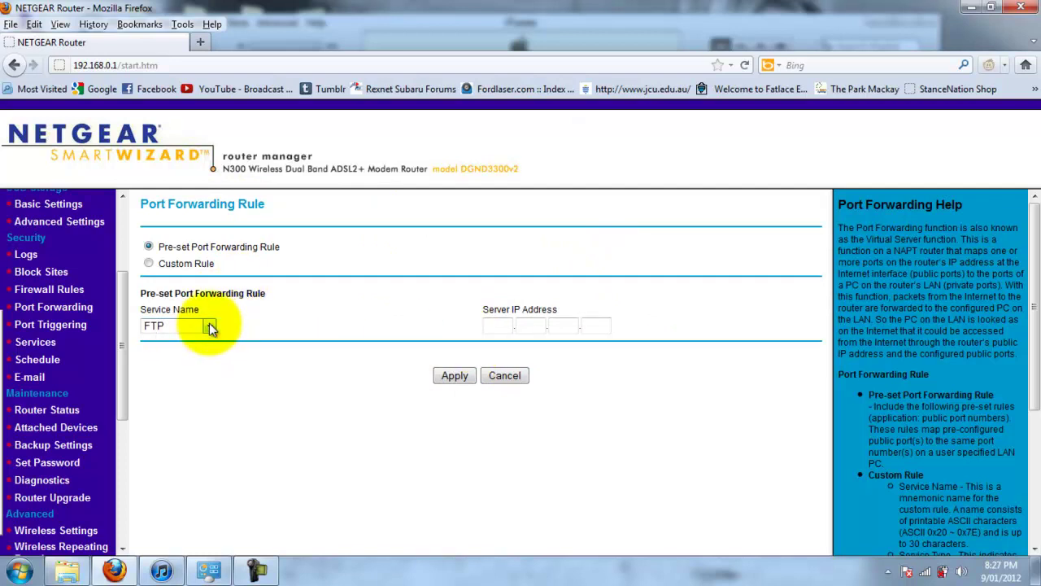
pyautogui.click(150, 263)
pyautogui.click(487, 313)
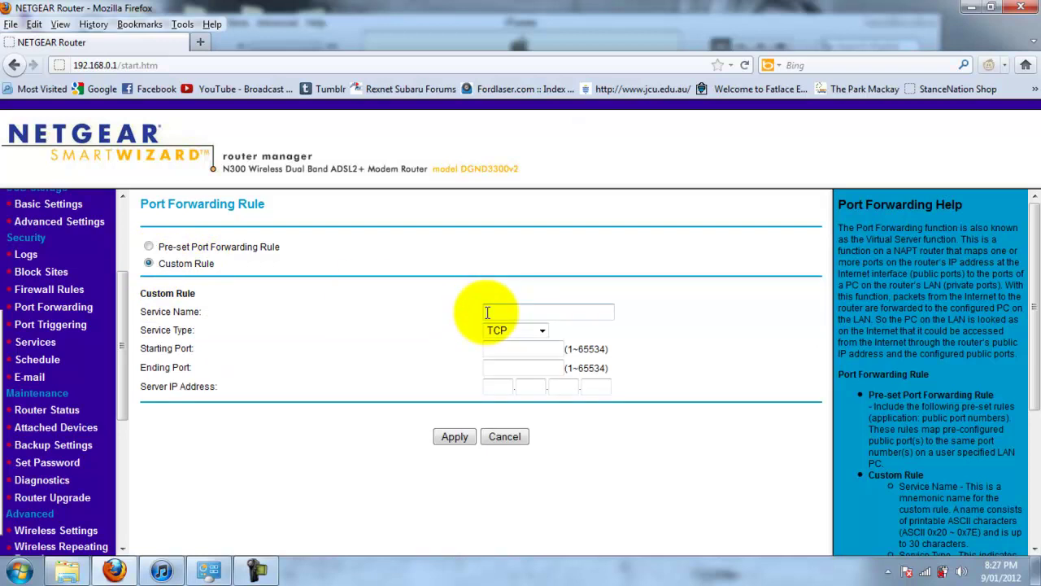
pyautogui.click(503, 332)
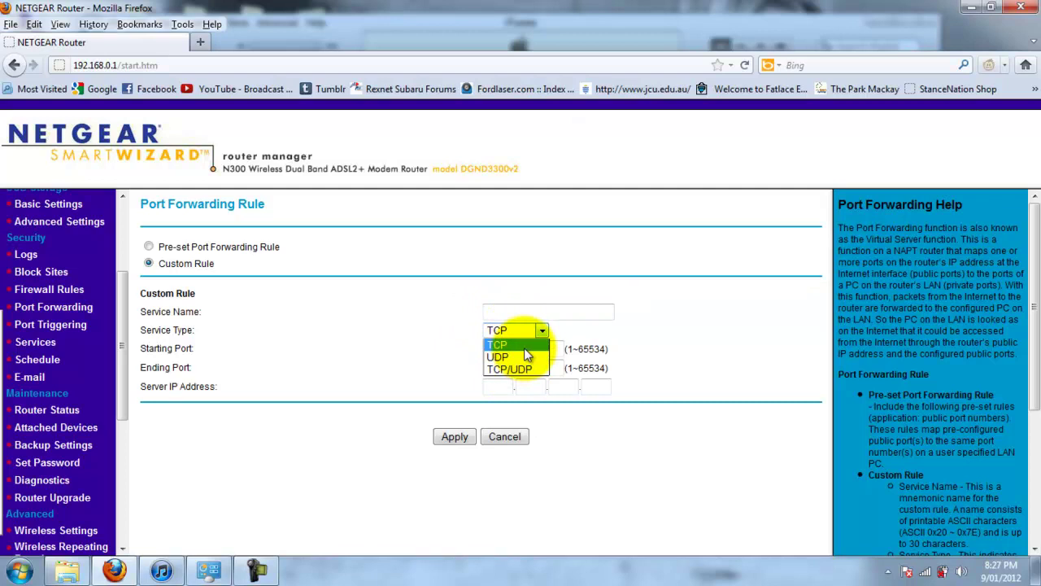
pyautogui.click(521, 440)
pyautogui.click(521, 440)
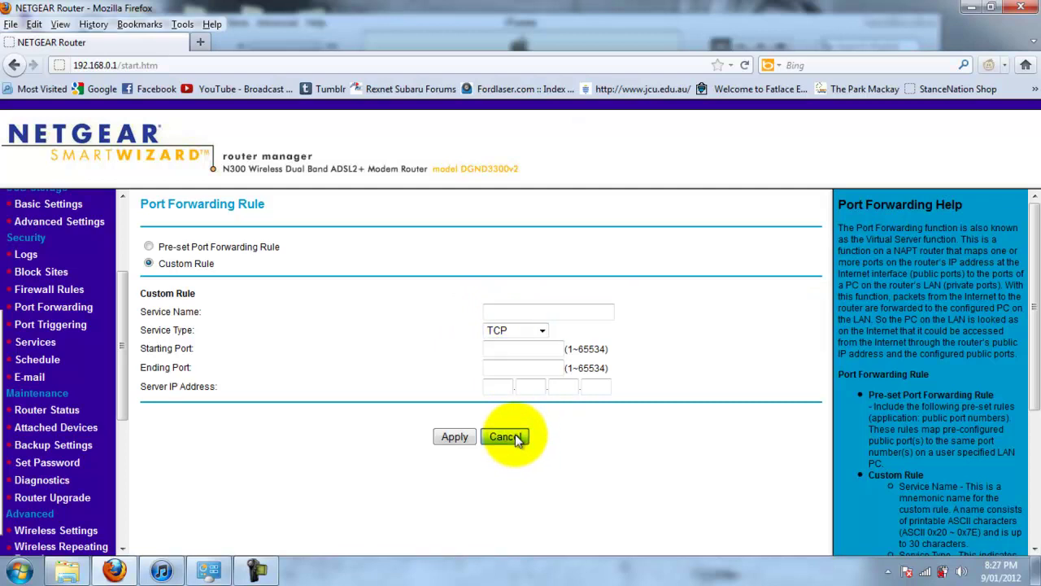
pyautogui.moveTo(379, 293); pyautogui.dragTo(307, 290)
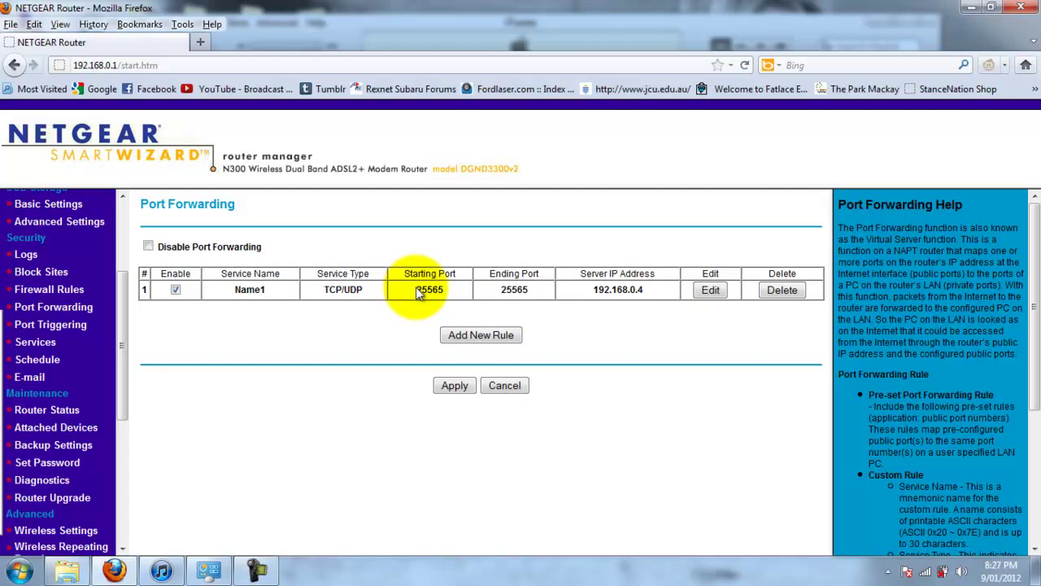
pyautogui.moveTo(418, 290); pyautogui.dragTo(464, 289)
pyautogui.click(437, 303)
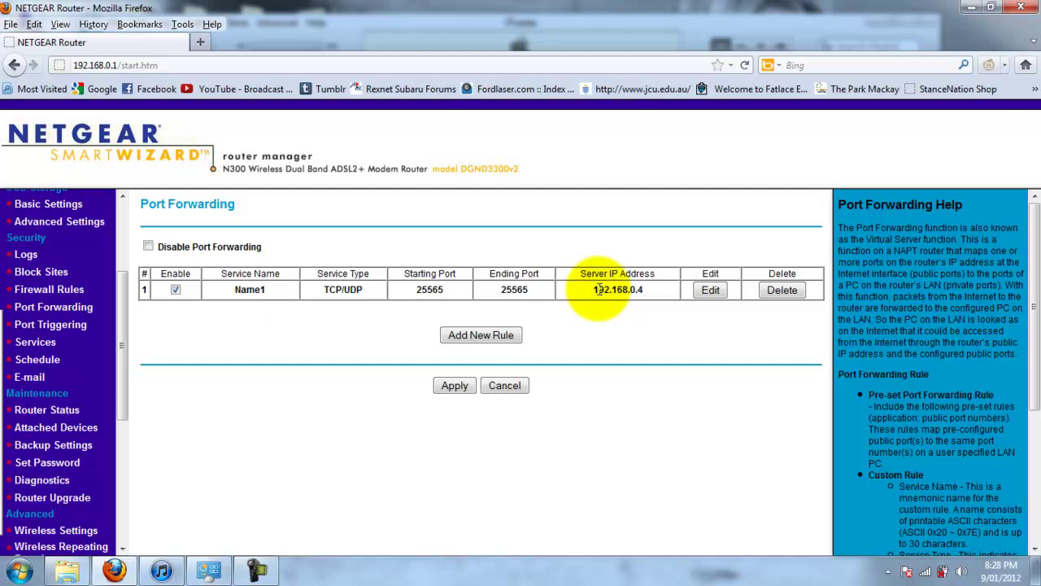
pyautogui.moveTo(589, 290); pyautogui.dragTo(645, 297)
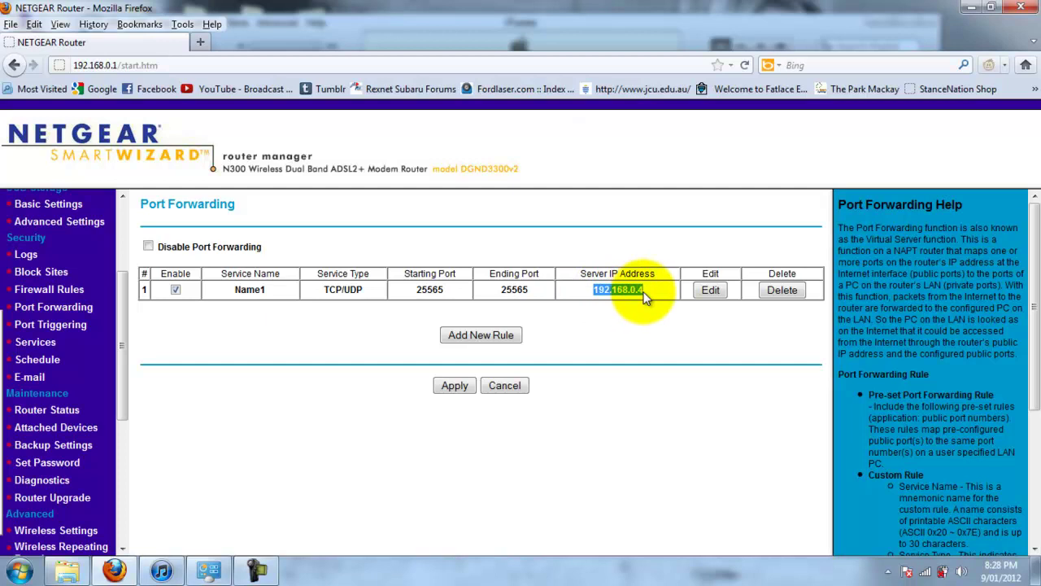
pyautogui.click(646, 296)
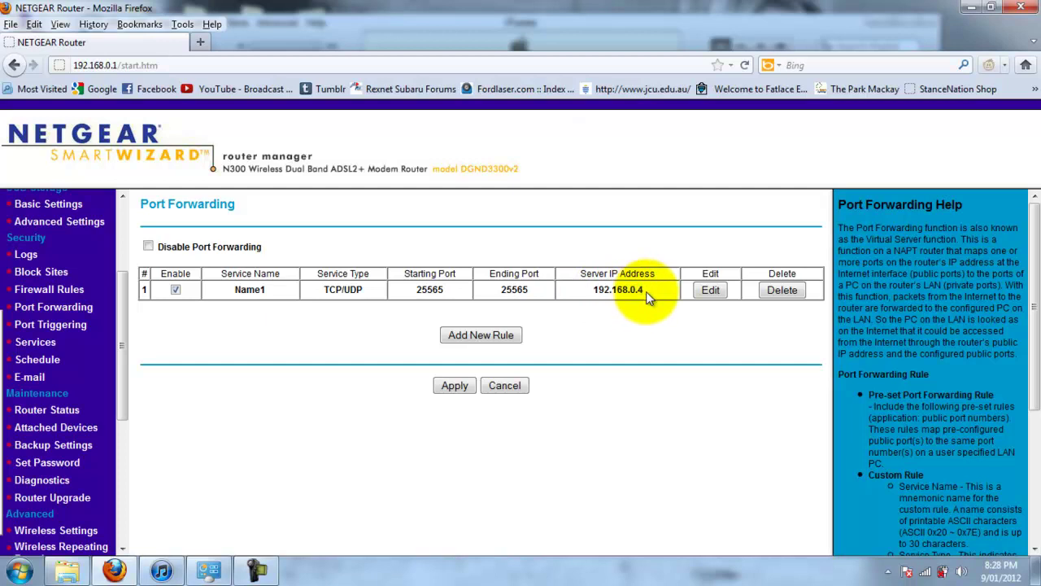
pyautogui.moveTo(646, 291); pyautogui.dragTo(563, 277)
pyautogui.click(416, 350)
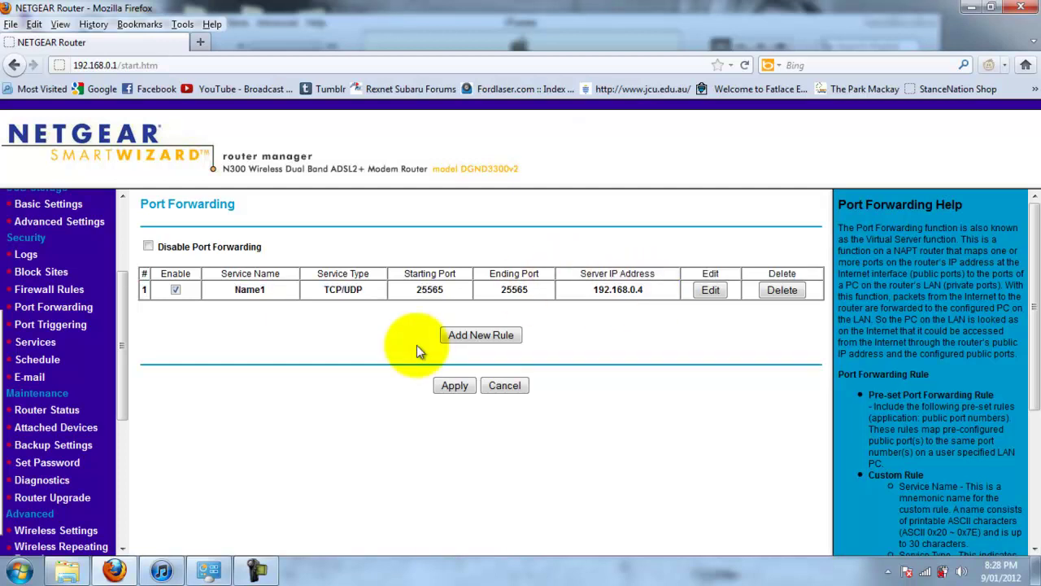
pyautogui.click(930, 575)
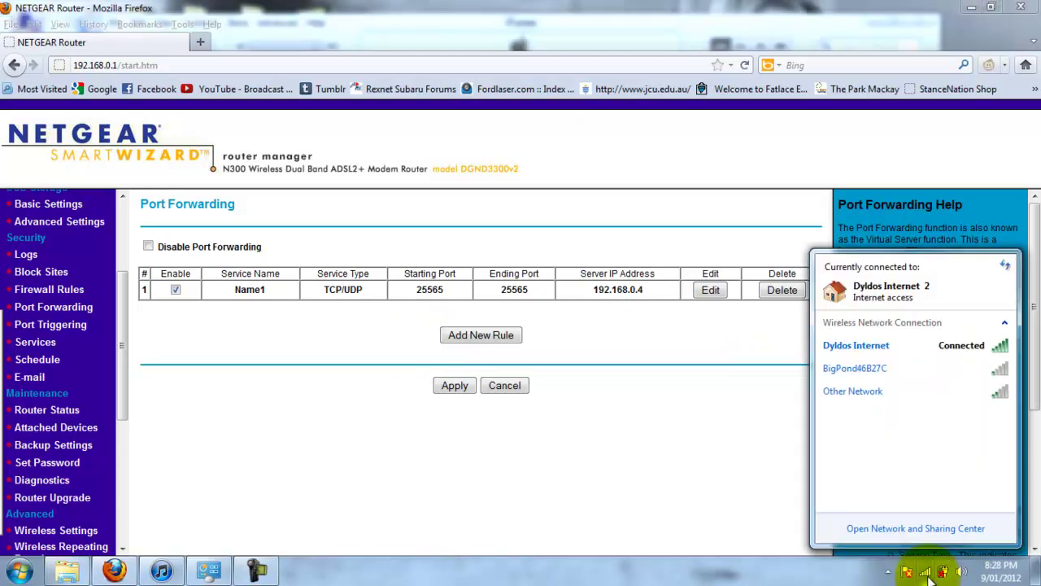
pyautogui.rightClick(929, 573)
pyautogui.click(924, 566)
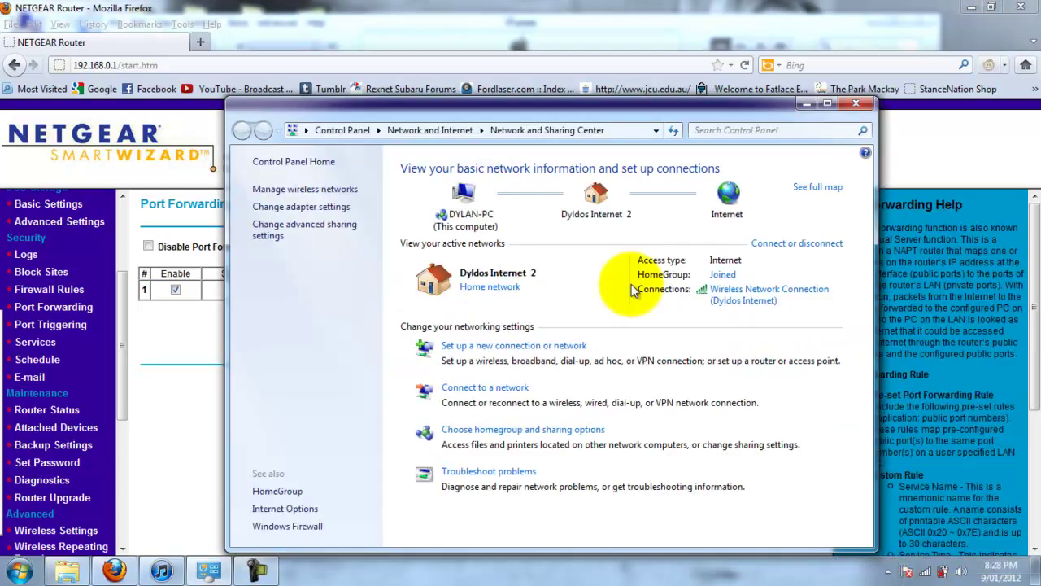
pyautogui.click(738, 303)
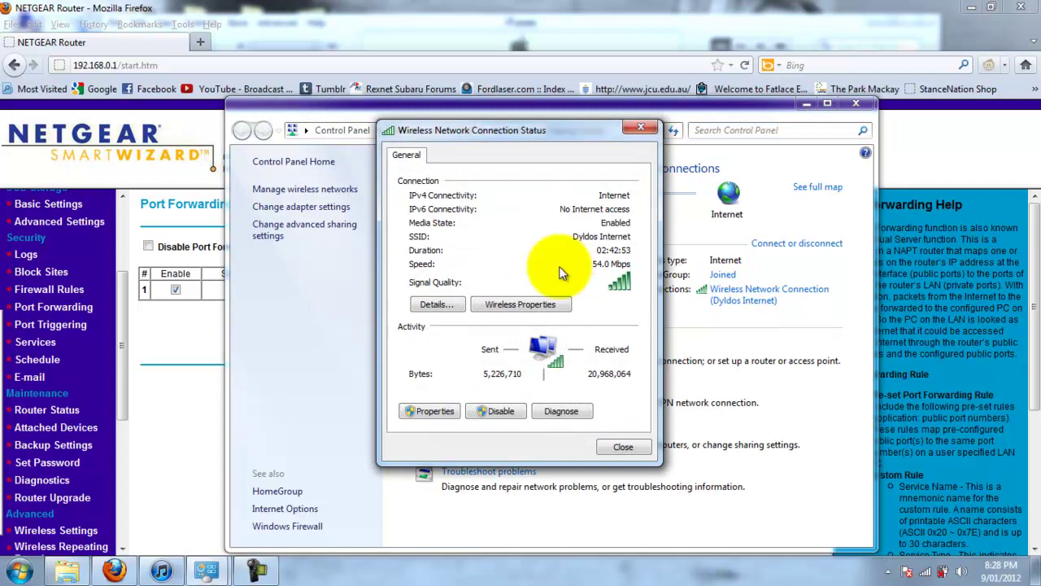
pyautogui.click(436, 304)
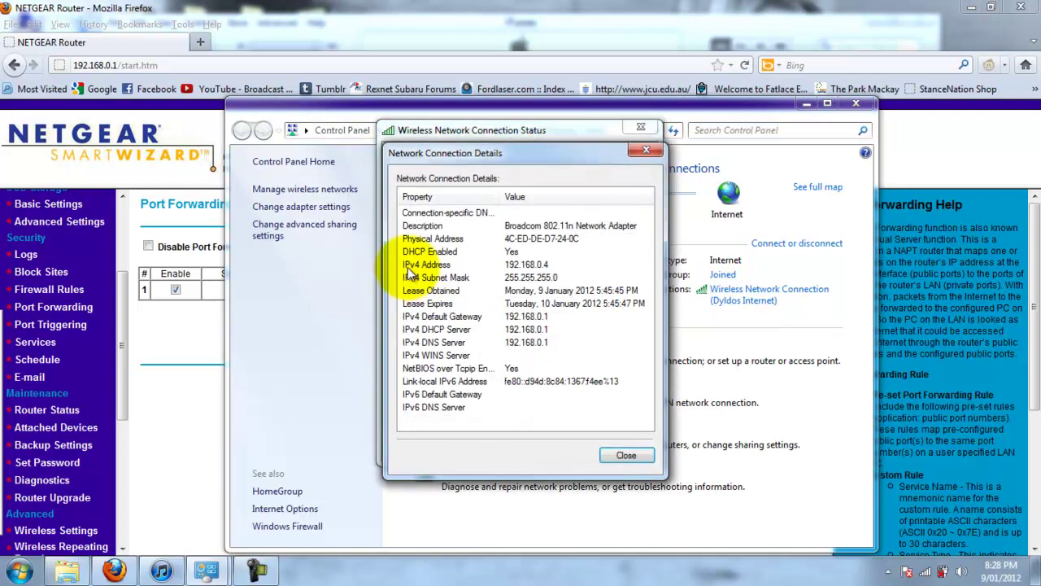
pyautogui.click(409, 270)
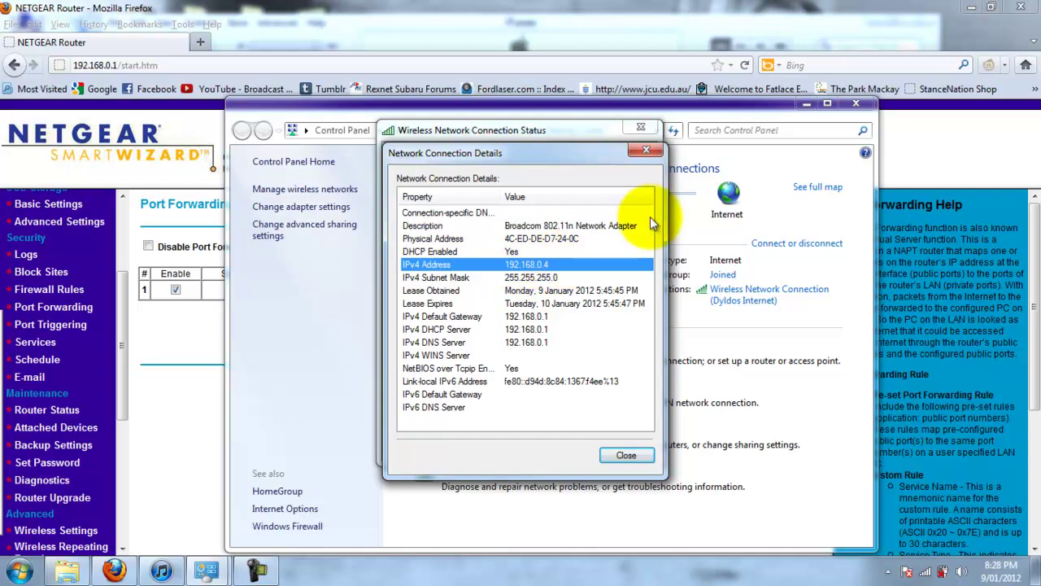
pyautogui.click(646, 150)
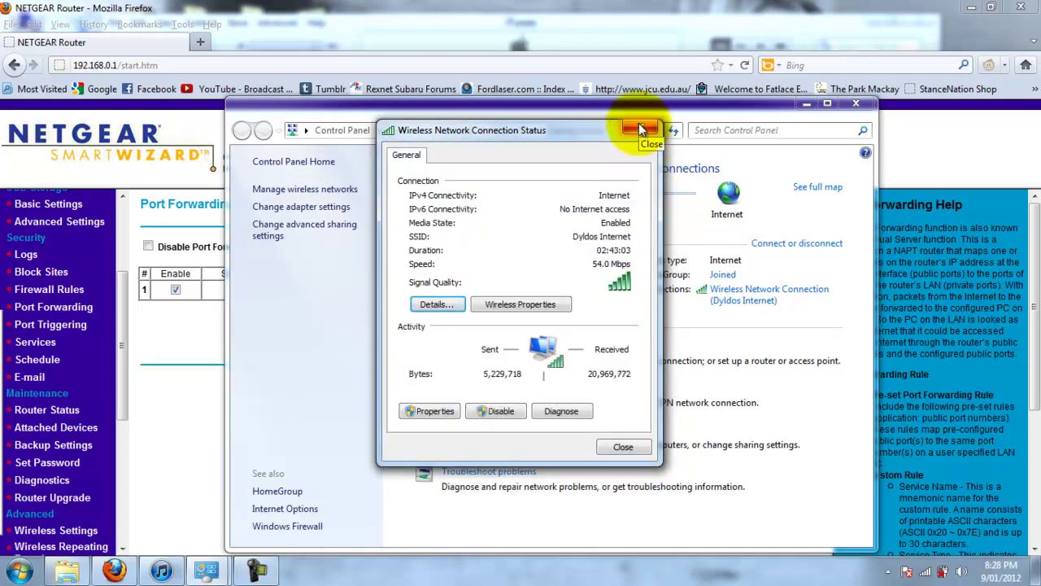
pyautogui.click(641, 131)
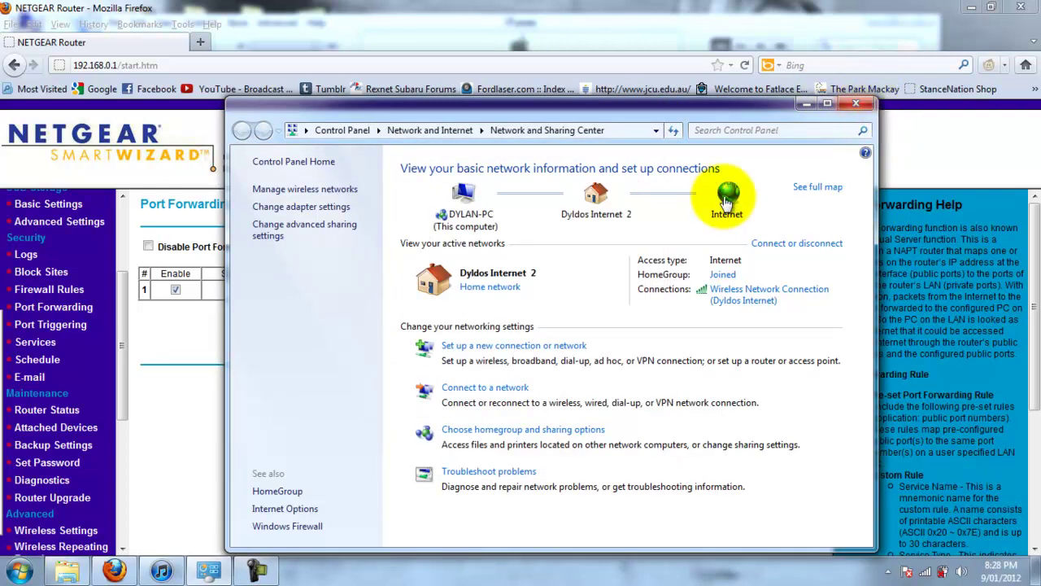
pyautogui.click(863, 103)
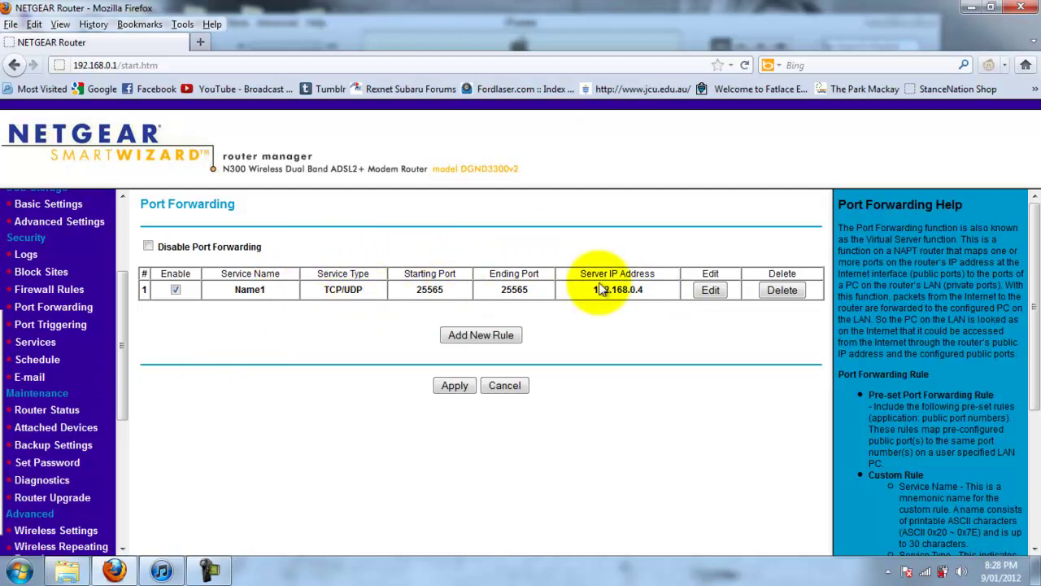
# Highlight the forwarding rule's server IP 192.168.0.4, then go to Firewall Rules
pyautogui.moveTo(593, 290); pyautogui.dragTo(644, 301)
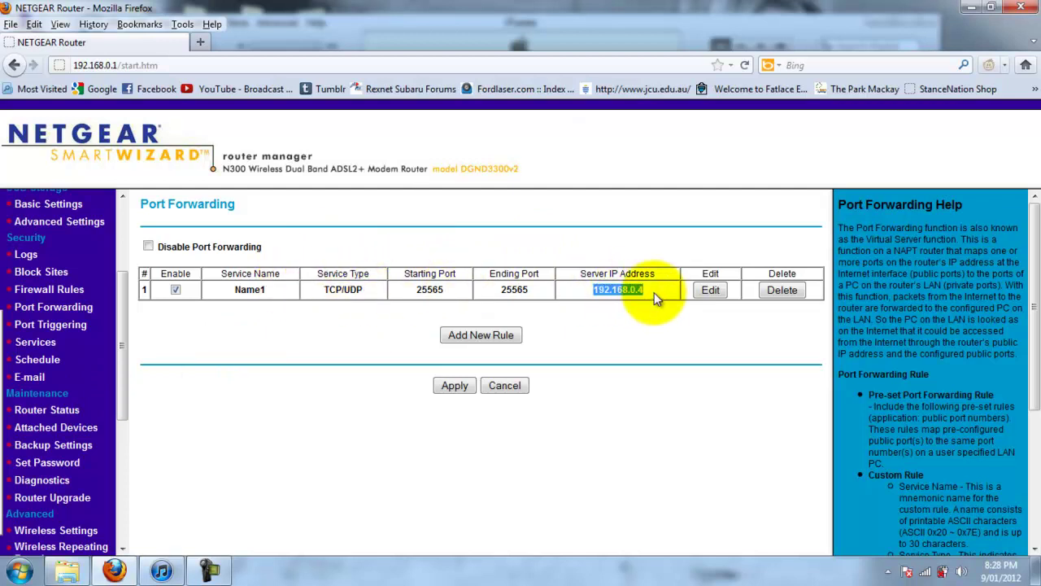
pyautogui.click(644, 299)
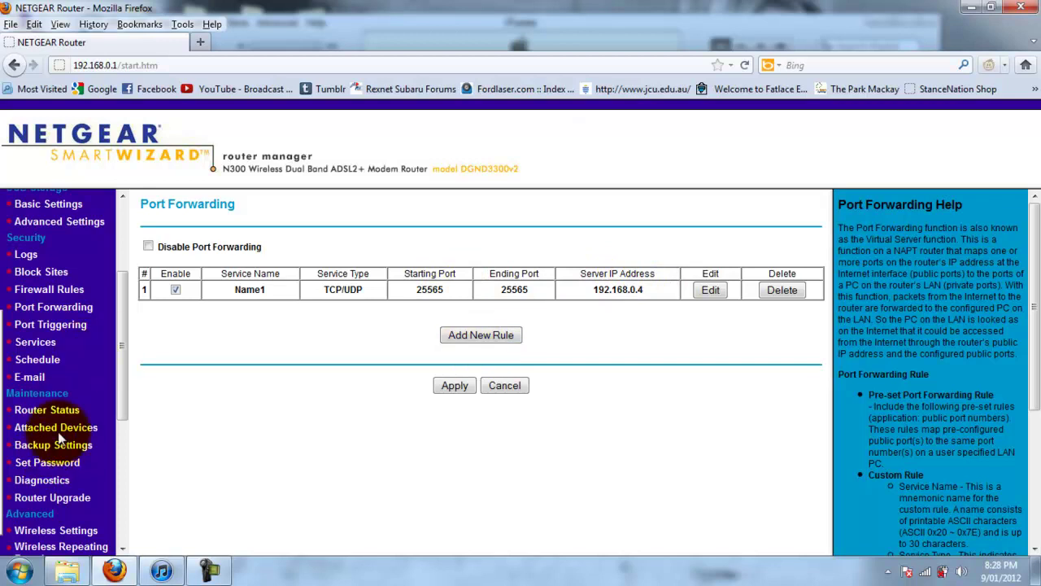
pyautogui.click(73, 298)
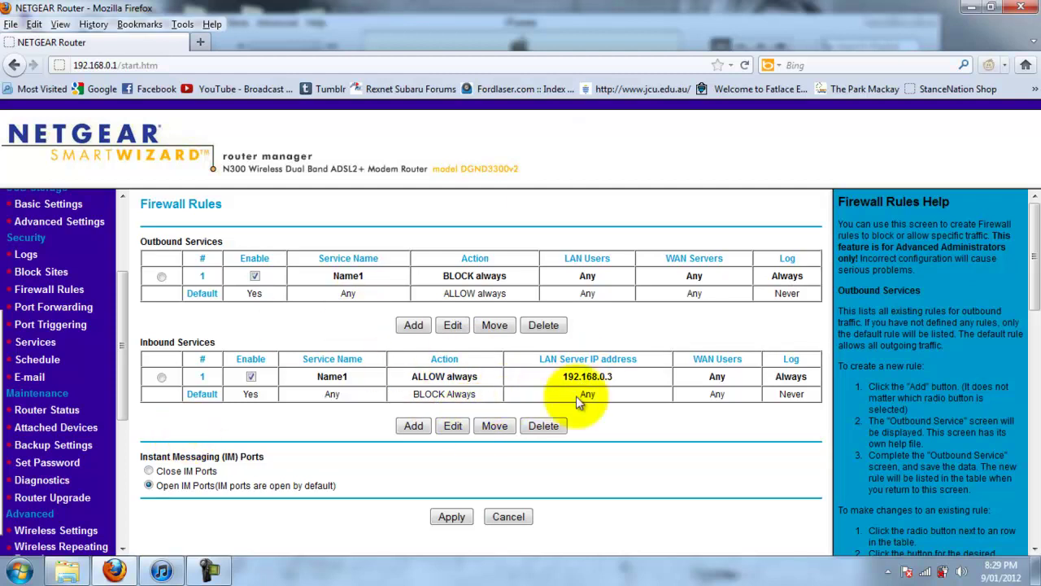
pyautogui.moveTo(560, 376); pyautogui.dragTo(641, 374)
pyautogui.click(614, 378)
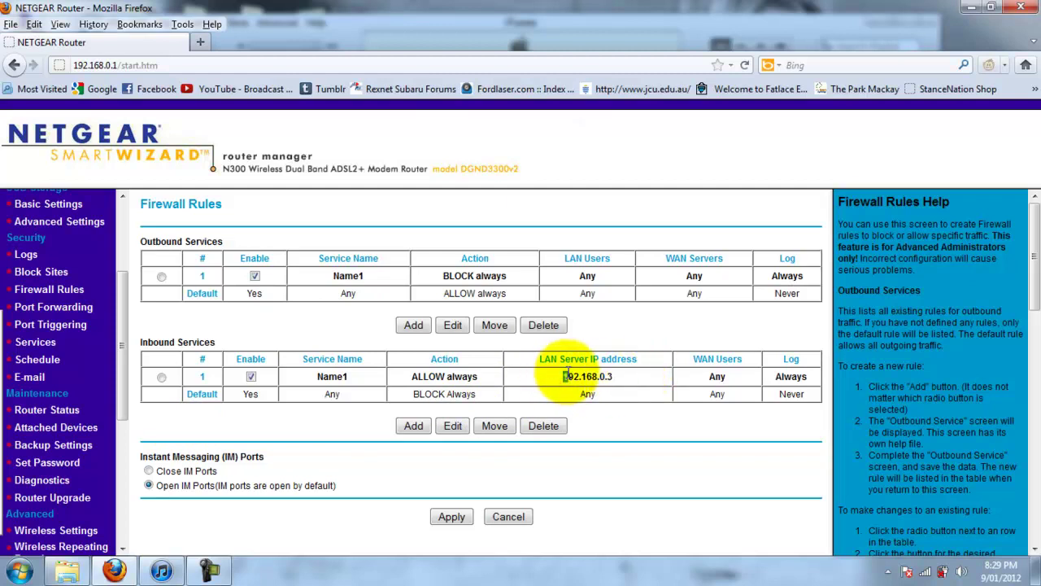
pyautogui.doubleClick(618, 382)
pyautogui.click(618, 382)
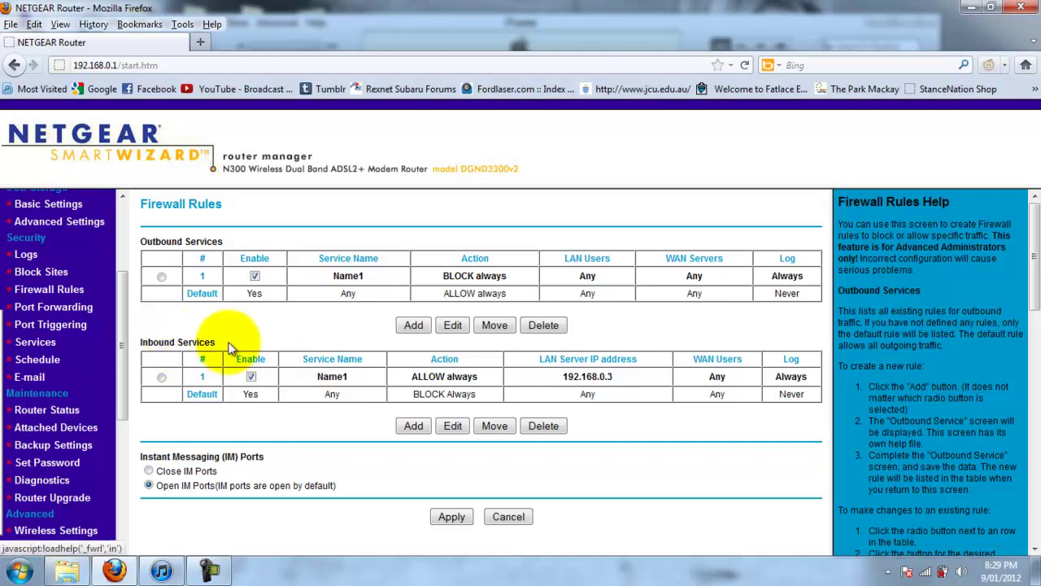
pyautogui.moveTo(319, 377); pyautogui.dragTo(221, 389)
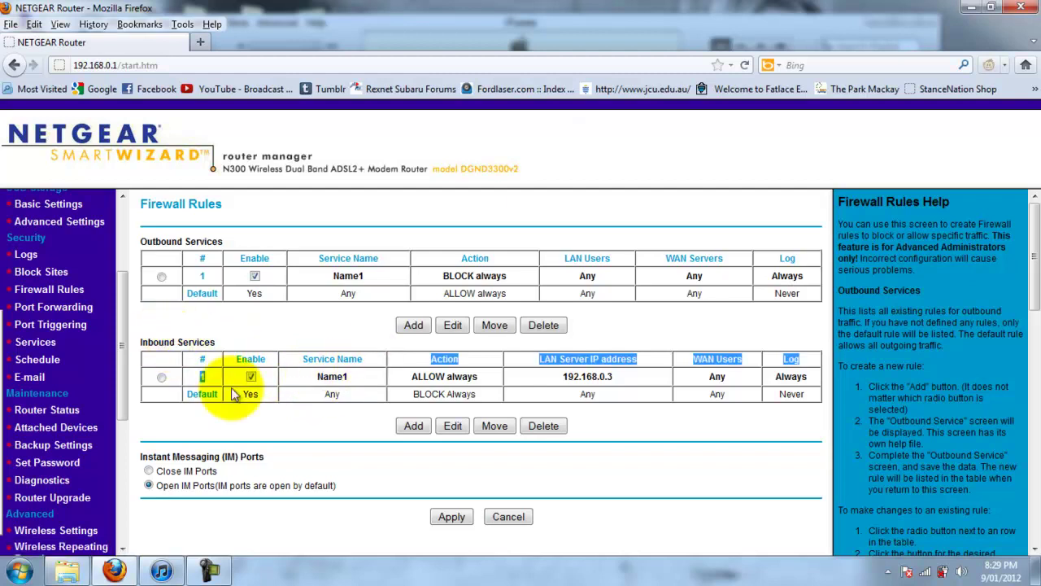
pyautogui.moveTo(123, 405); pyautogui.dragTo(96, 456)
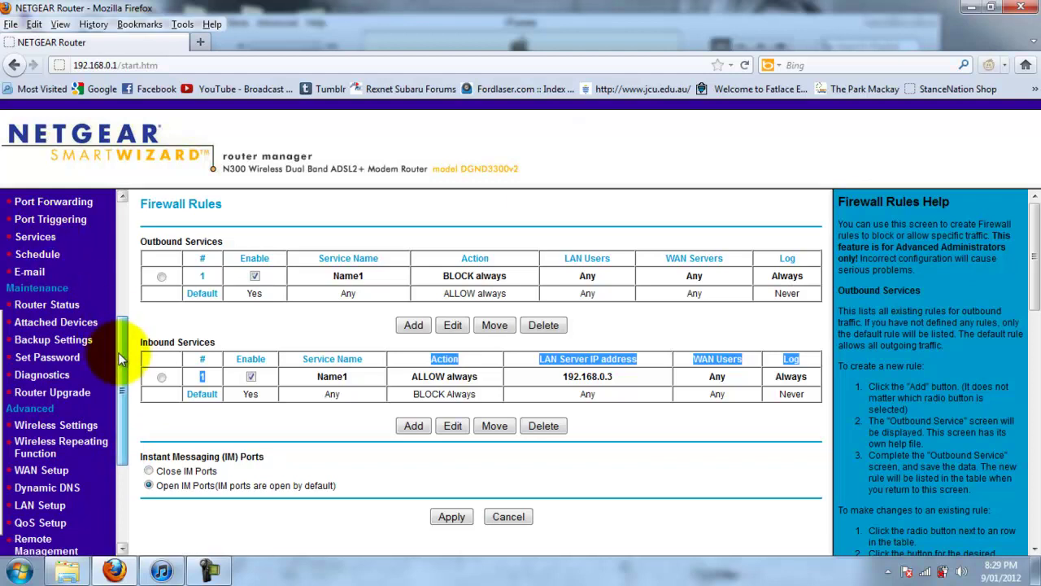
pyautogui.scroll(1, 88, 301)
pyautogui.click(327, 363)
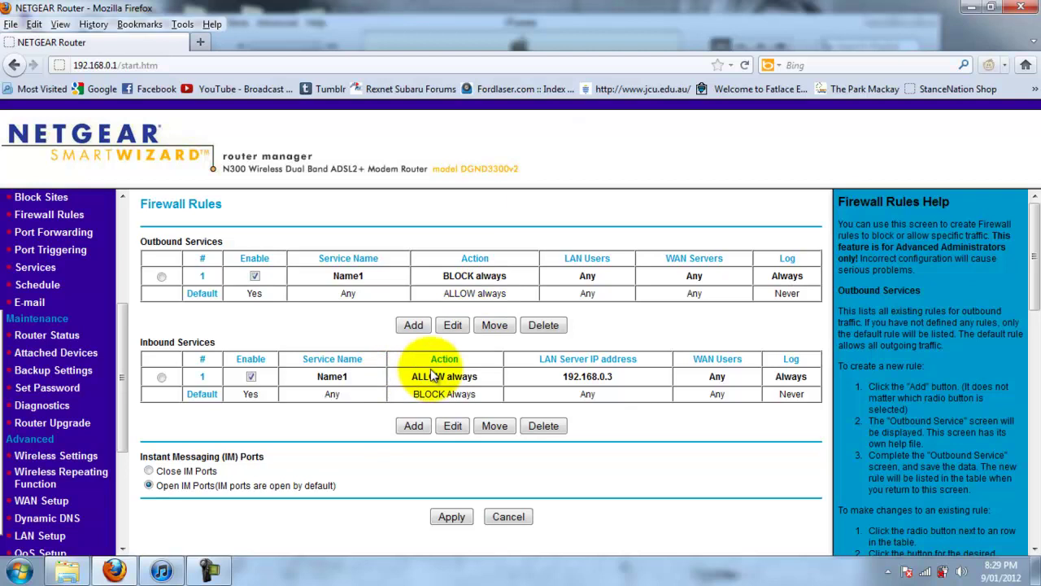
pyautogui.moveTo(553, 356); pyautogui.dragTo(623, 377)
pyautogui.click(625, 375)
pyautogui.click(568, 372)
pyautogui.click(610, 376)
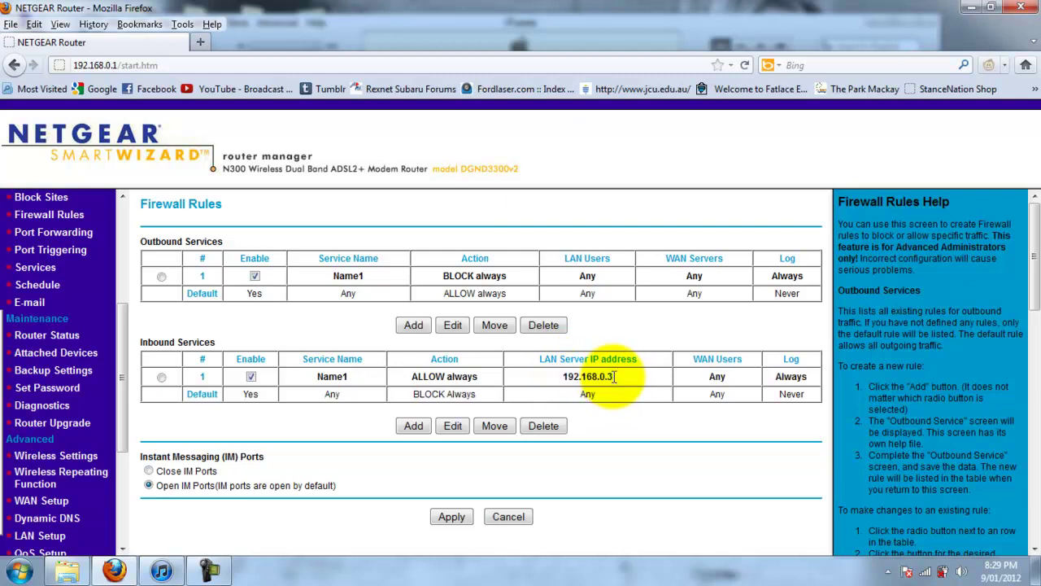
pyautogui.moveTo(615, 376); pyautogui.dragTo(561, 373)
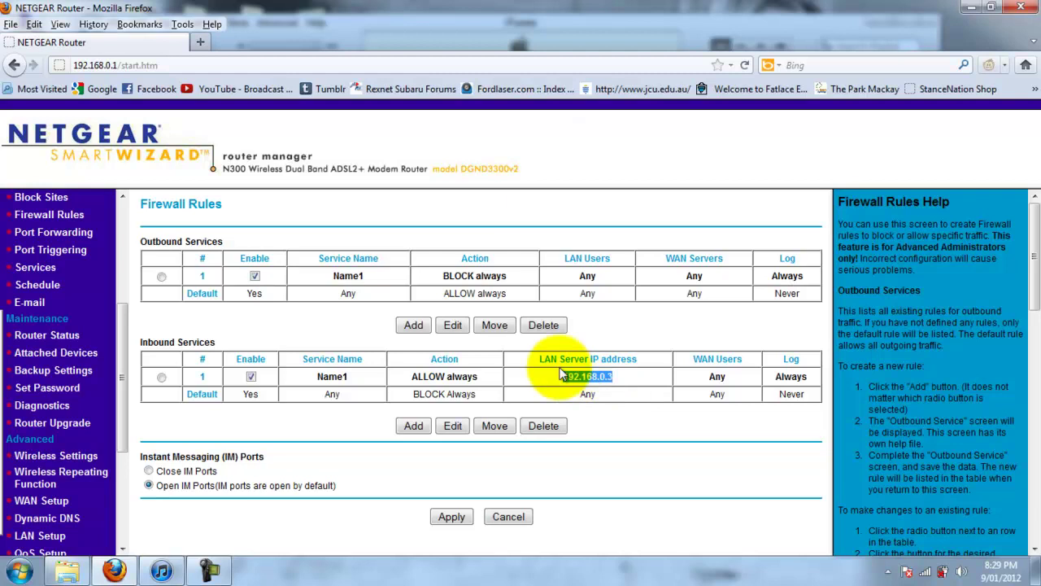
pyautogui.doubleClick(613, 377)
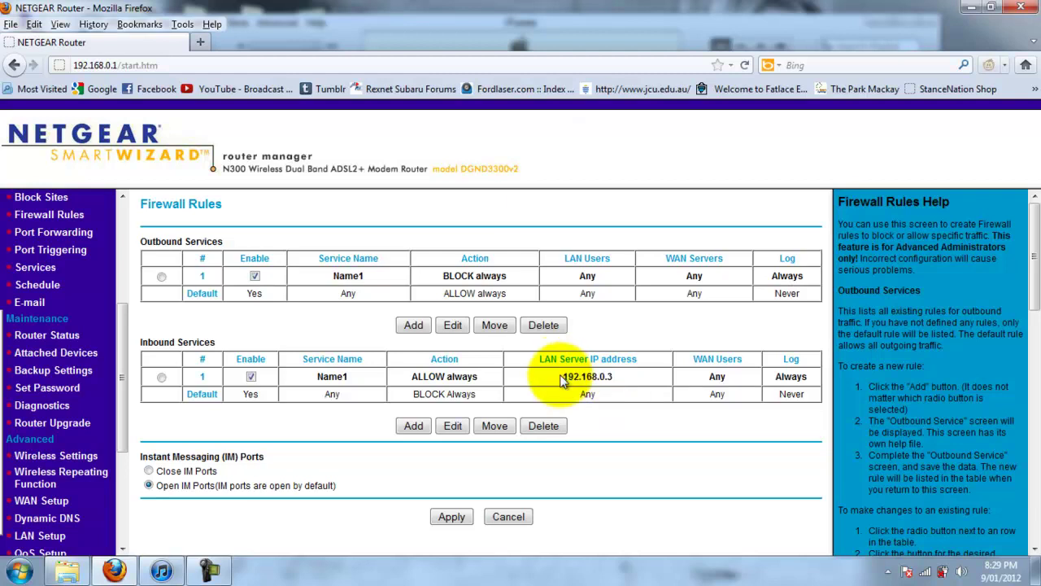
pyautogui.click(616, 376)
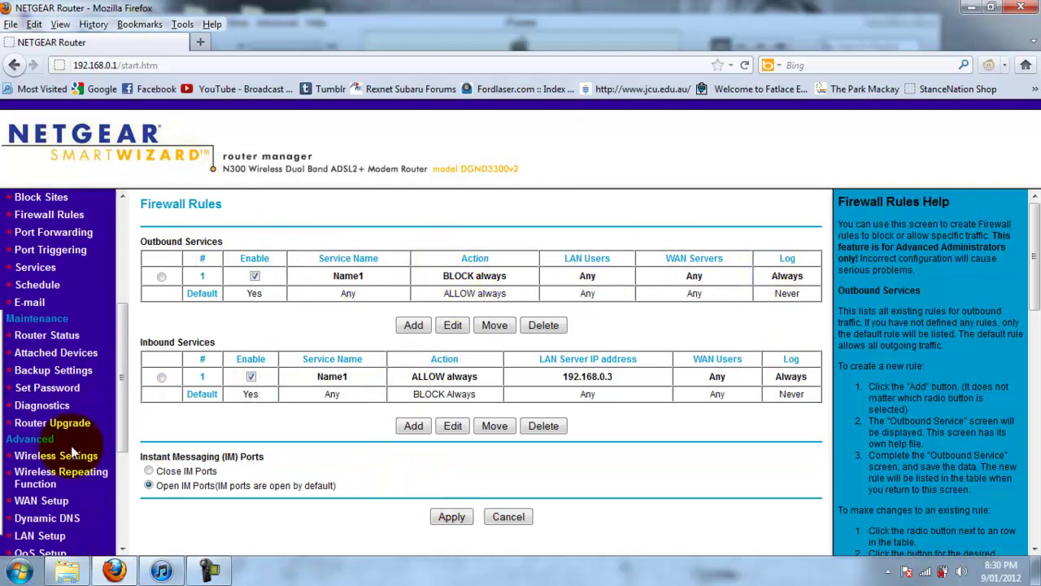
pyautogui.scroll(-1, 129, 406)
pyautogui.scroll(3, 127, 399)
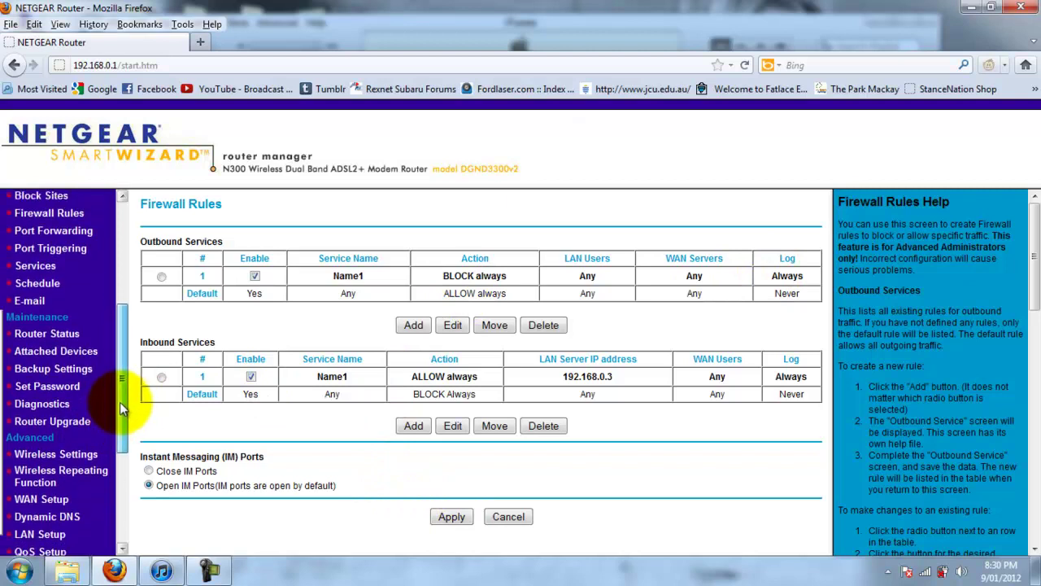
# Step through Port Forwarding and Services to the empty Port Triggering page with 0-minute timeout
pyautogui.click(81, 335)
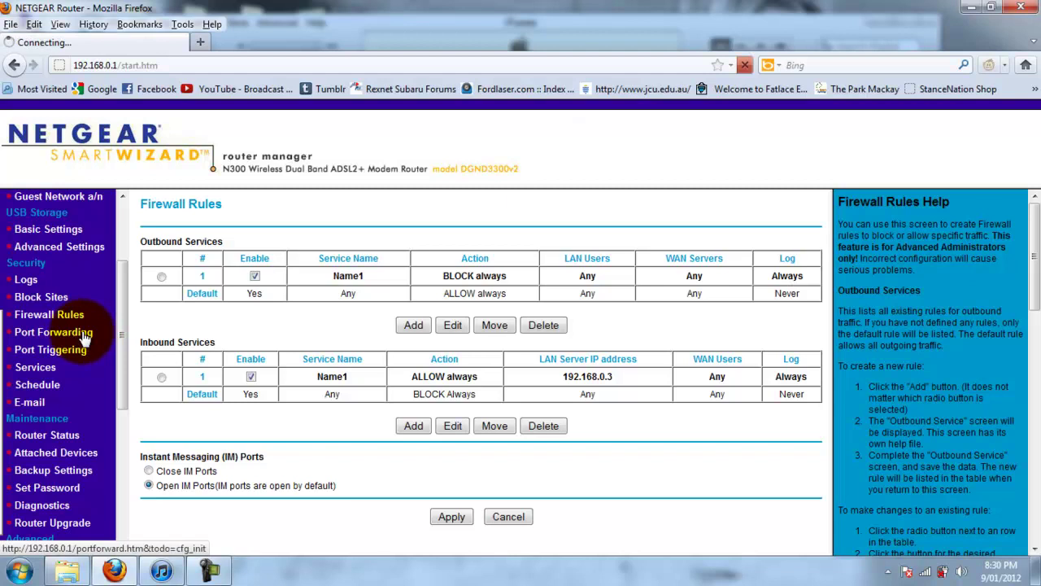
pyautogui.moveTo(123, 347); pyautogui.dragTo(114, 383)
pyautogui.click(36, 246)
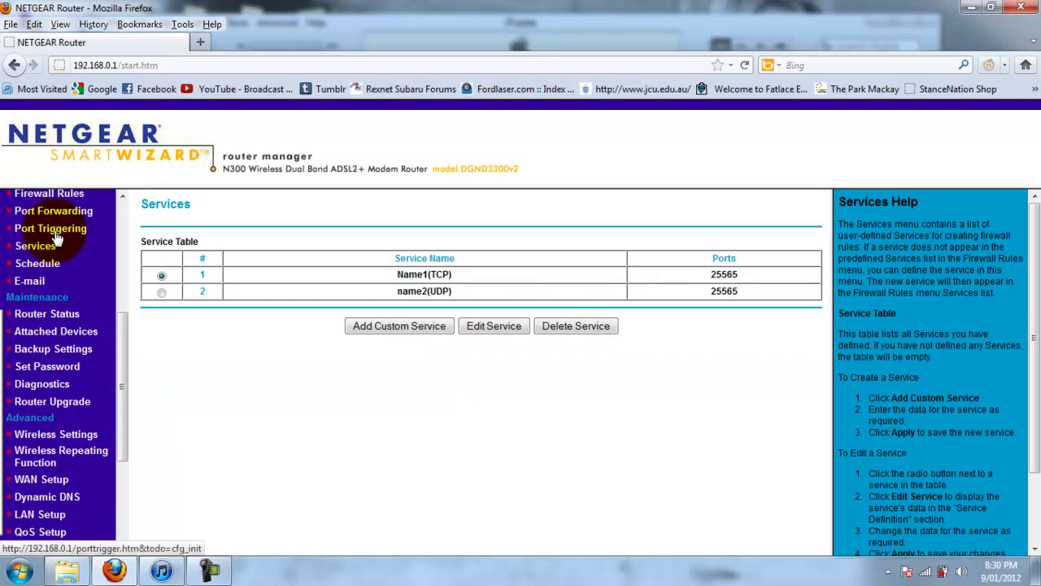
pyautogui.click(57, 232)
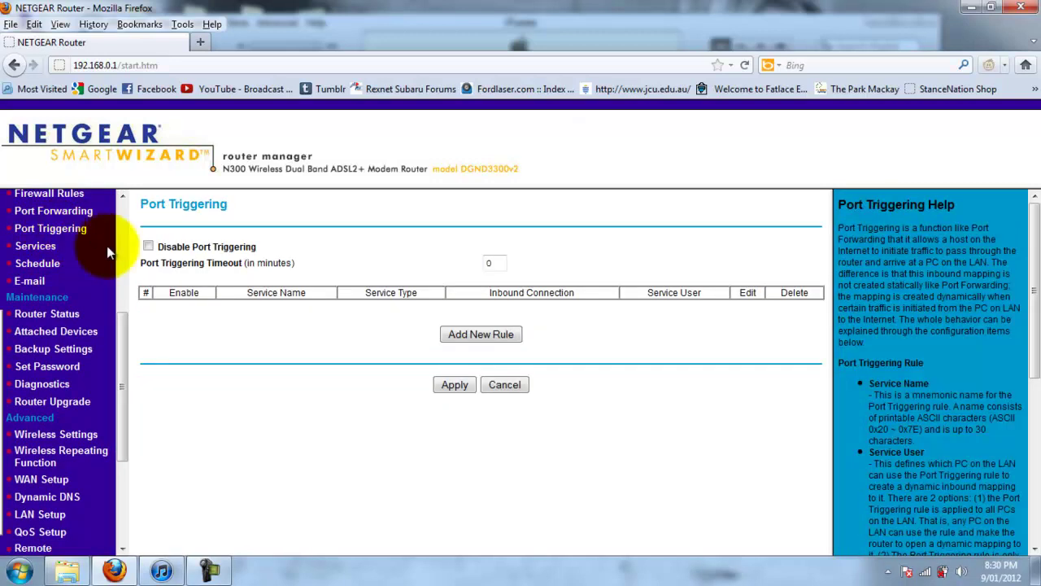
pyautogui.moveTo(117, 330); pyautogui.dragTo(110, 230)
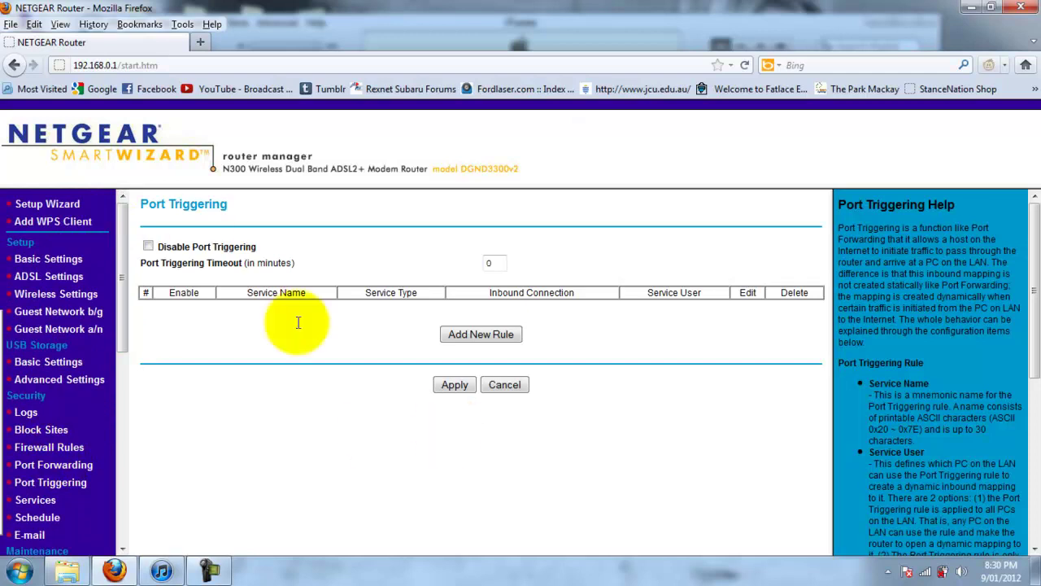
pyautogui.moveTo(124, 230); pyautogui.dragTo(124, 230)
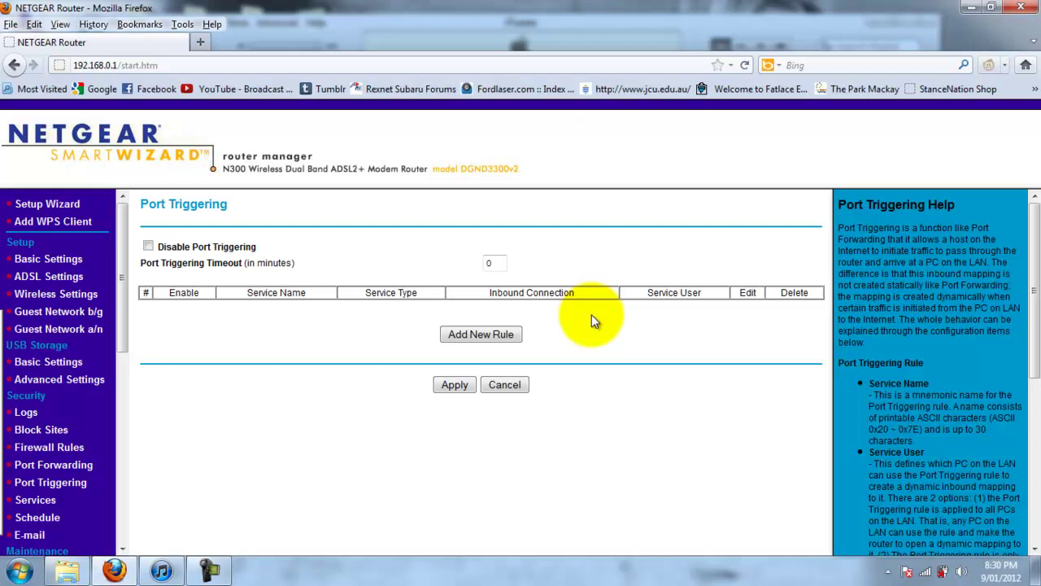
pyautogui.moveTo(121, 203)
pyautogui.mouseDown()
pyautogui.moveTo(122, 256)
pyautogui.moveTo(122, 205)
pyautogui.mouseUp()
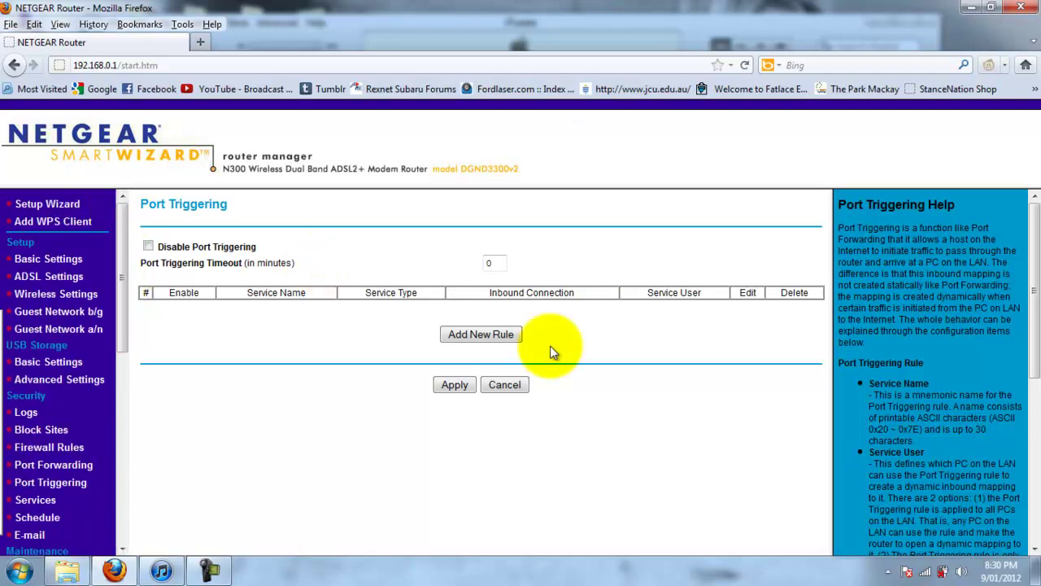